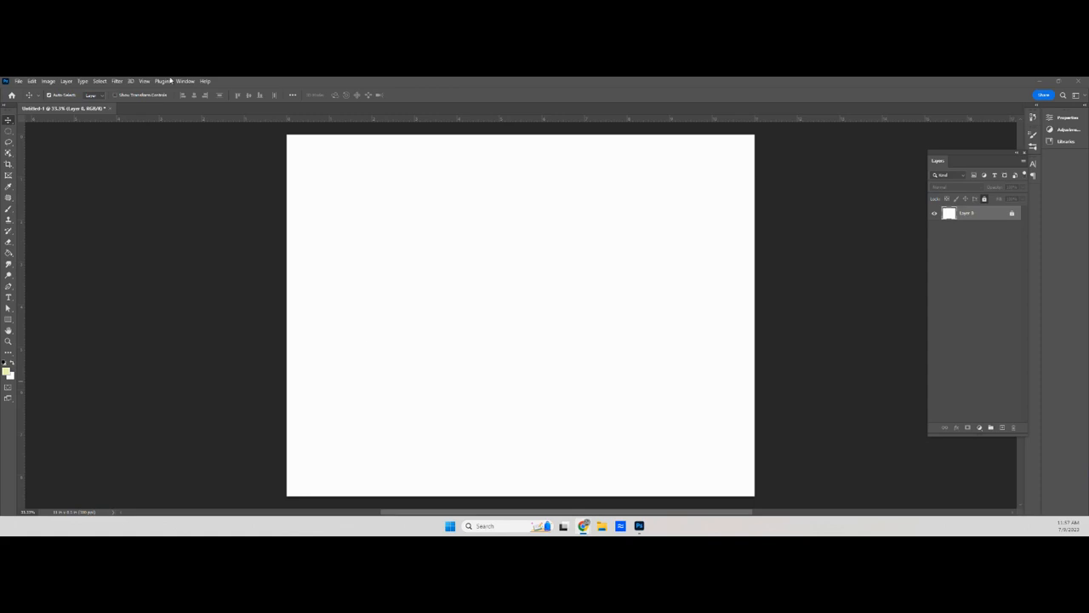
Place the downloaded portrait photo on the canvas as an embedded image at its default size.
{"action": "left_click", "coordinate": [18, 82]}
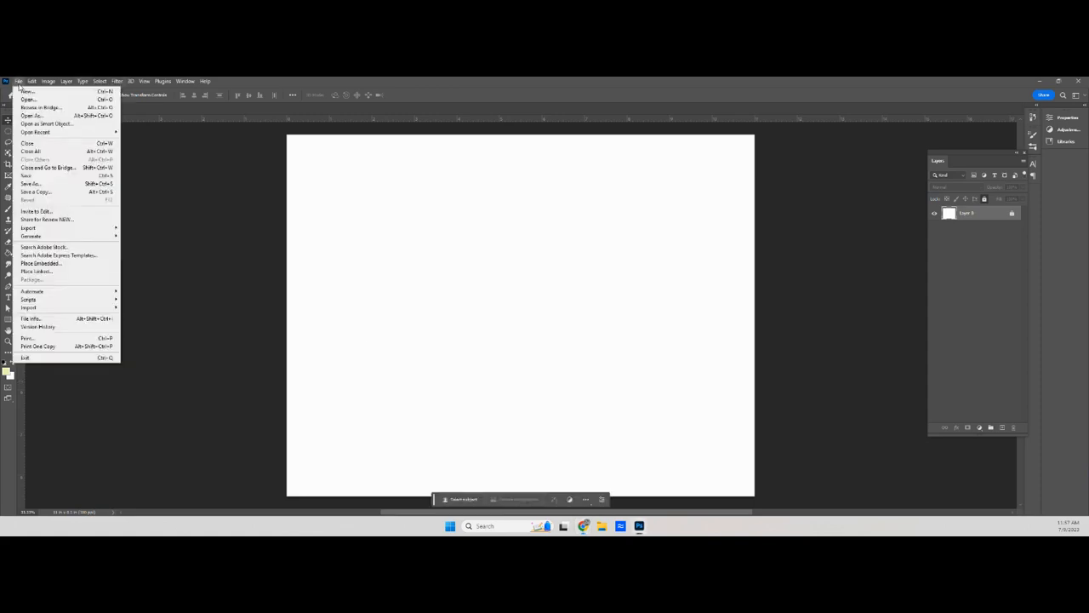
{"action": "left_click", "coordinate": [49, 264]}
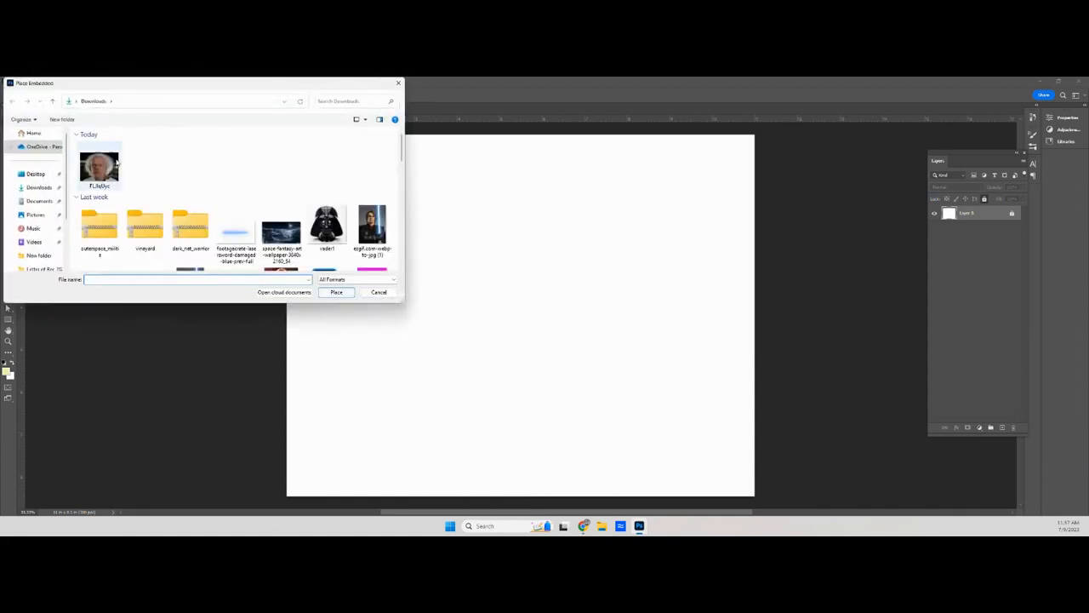
{"action": "left_click", "coordinate": [336, 292]}
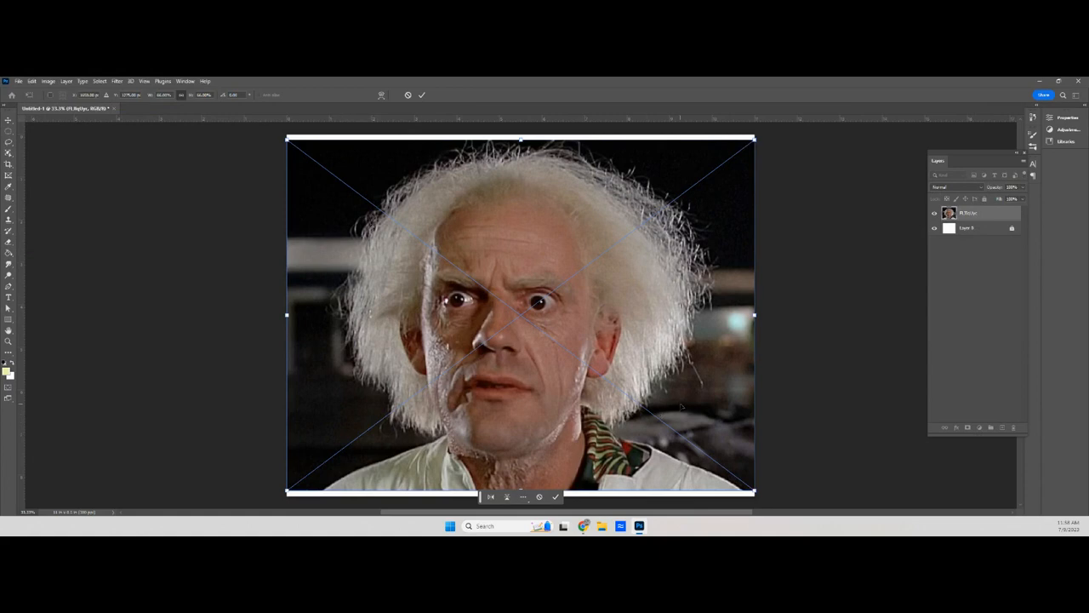
{"action": "key", "text": "Return"}
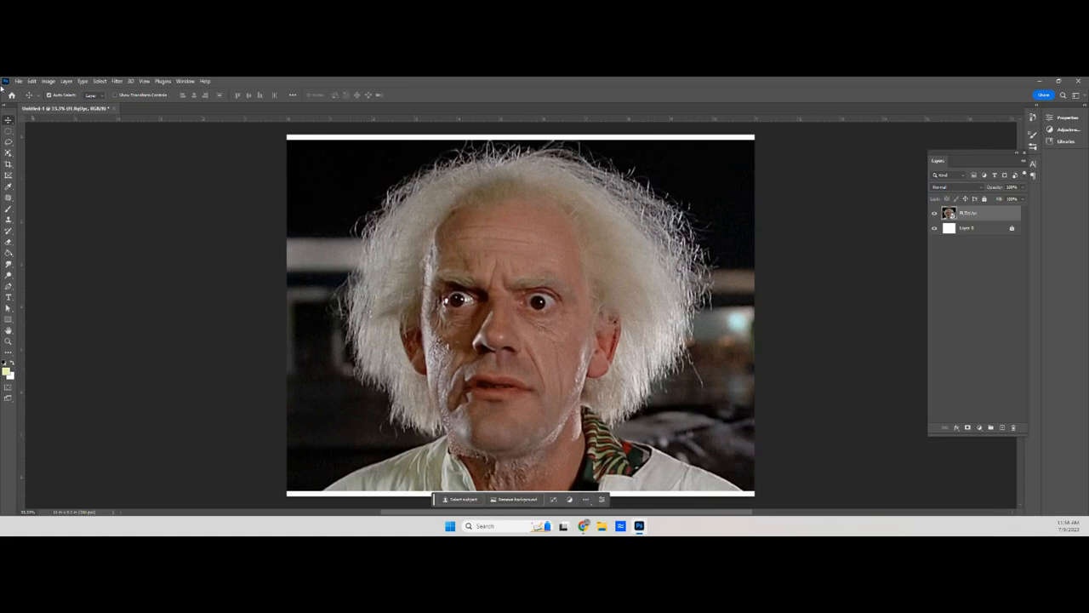
Choose the Object Selection Tool and open the portrait layer in the Select and Mask workspace.
{"action": "left_click", "coordinate": [10, 153]}
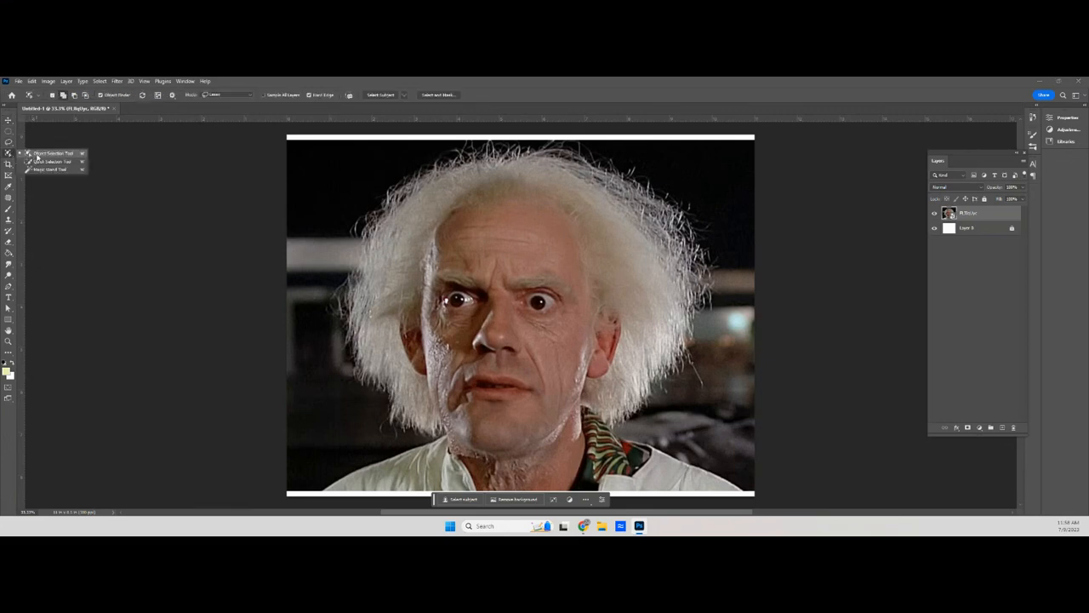
{"action": "left_click", "coordinate": [37, 155]}
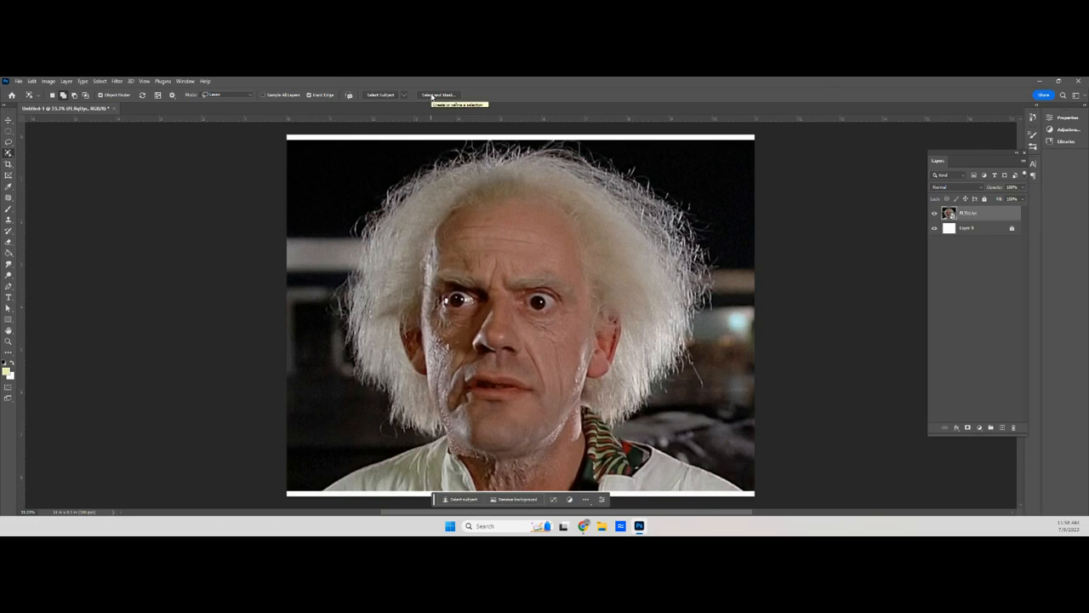
{"action": "left_click", "coordinate": [431, 95]}
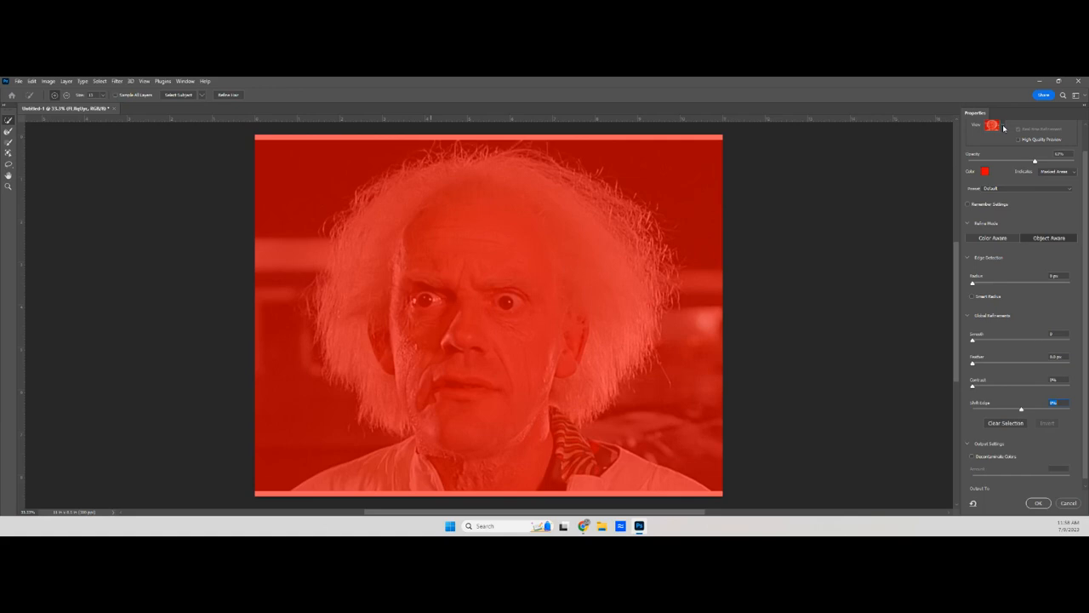
{"action": "left_click_drag", "start_coordinate": [980, 113], "coordinate": [863, 143]}
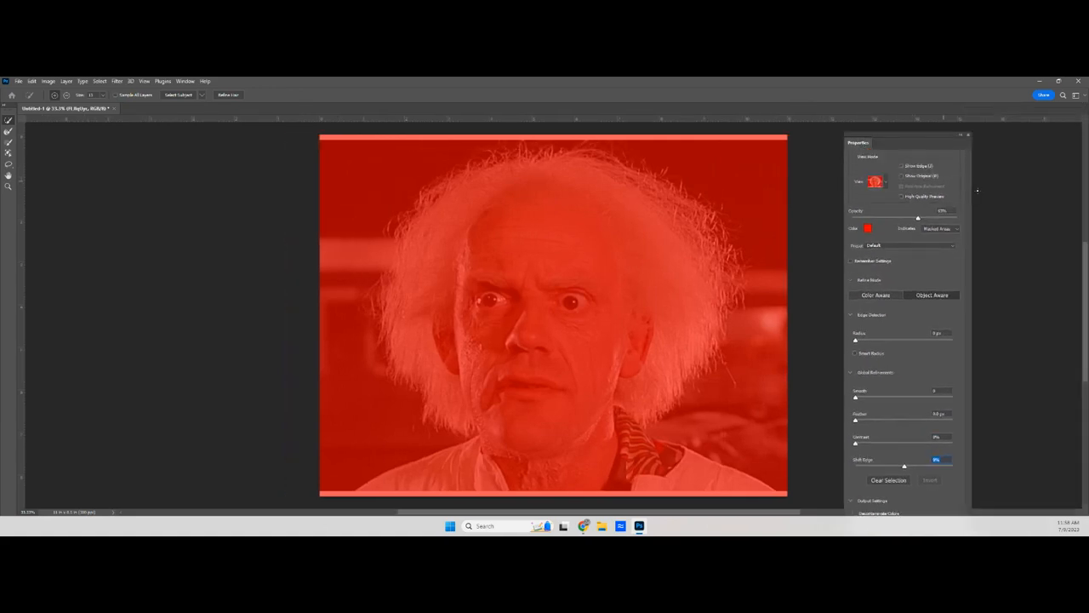
Keep the Overlay view mode, select the portrait subject and apply Refine Hair to the selection.
{"action": "left_click", "coordinate": [886, 181]}
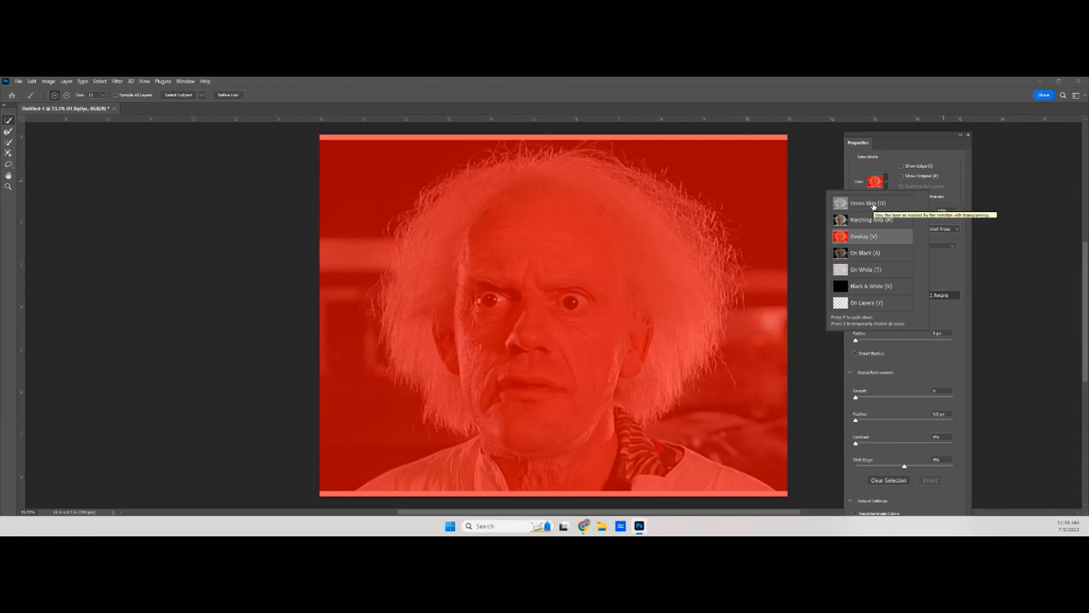
{"action": "left_click", "coordinate": [873, 205]}
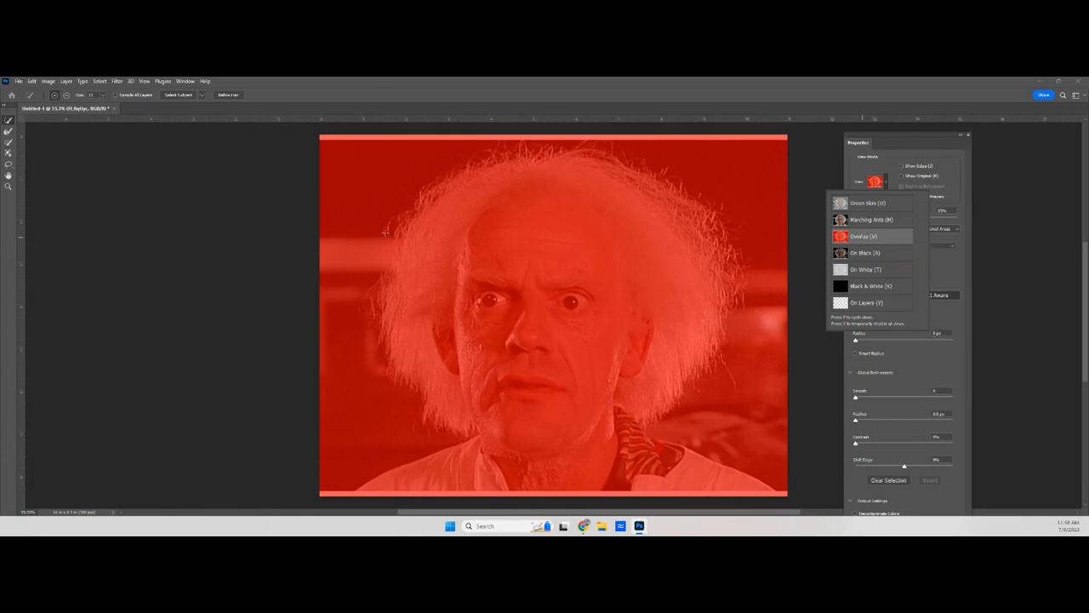
{"action": "left_click", "coordinate": [893, 184]}
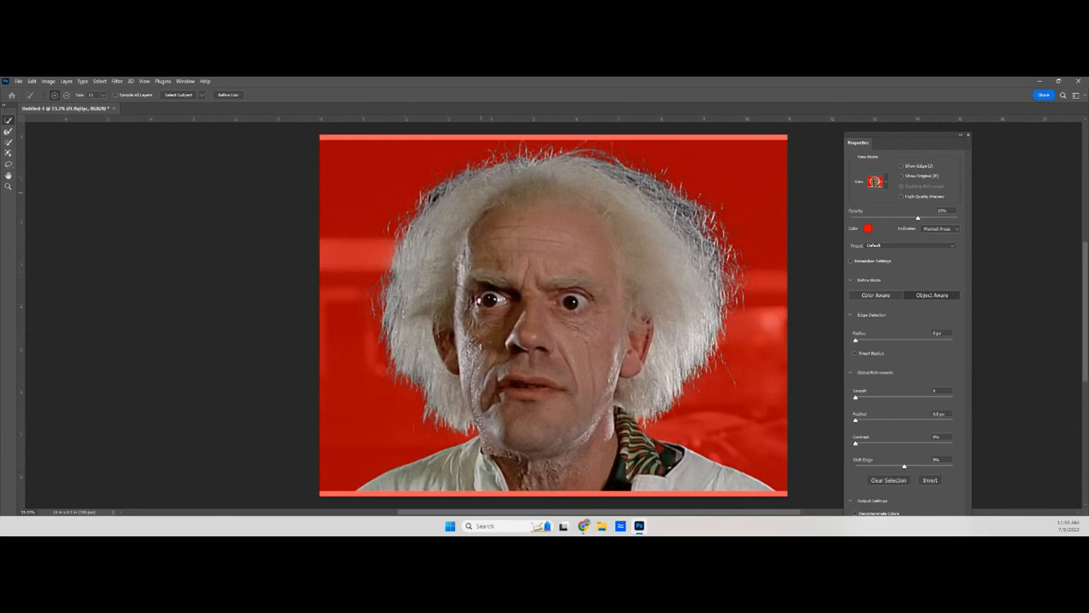
{"action": "left_click", "coordinate": [231, 96]}
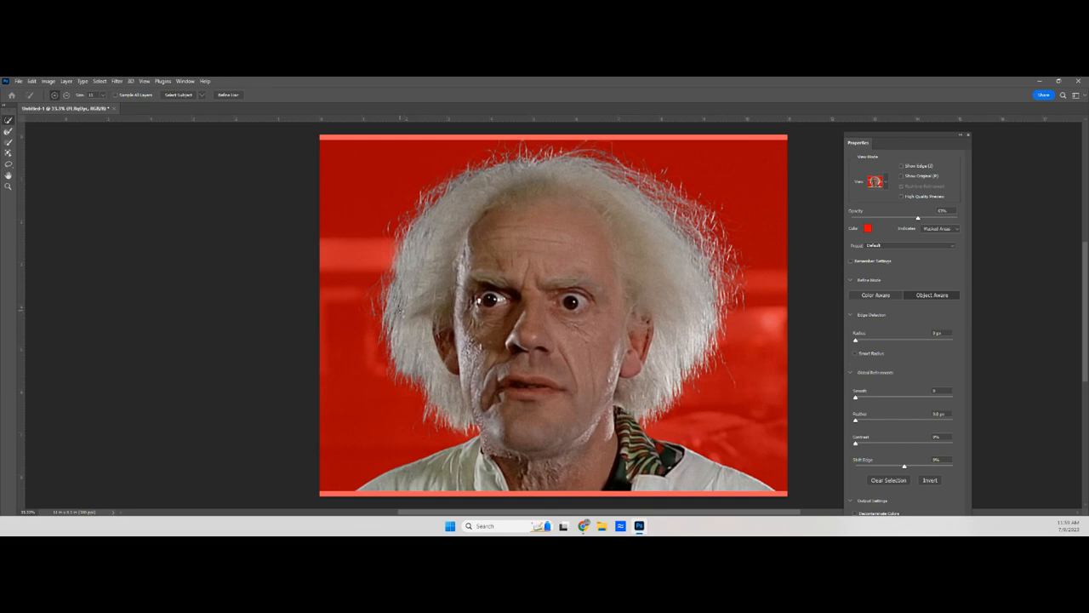
Enlarge the Quick Selection brush by three increments.
{"action": "key", "text": "bracketright"}
{"action": "key", "text": "bracketright"}
{"action": "key", "text": "bracketright"}
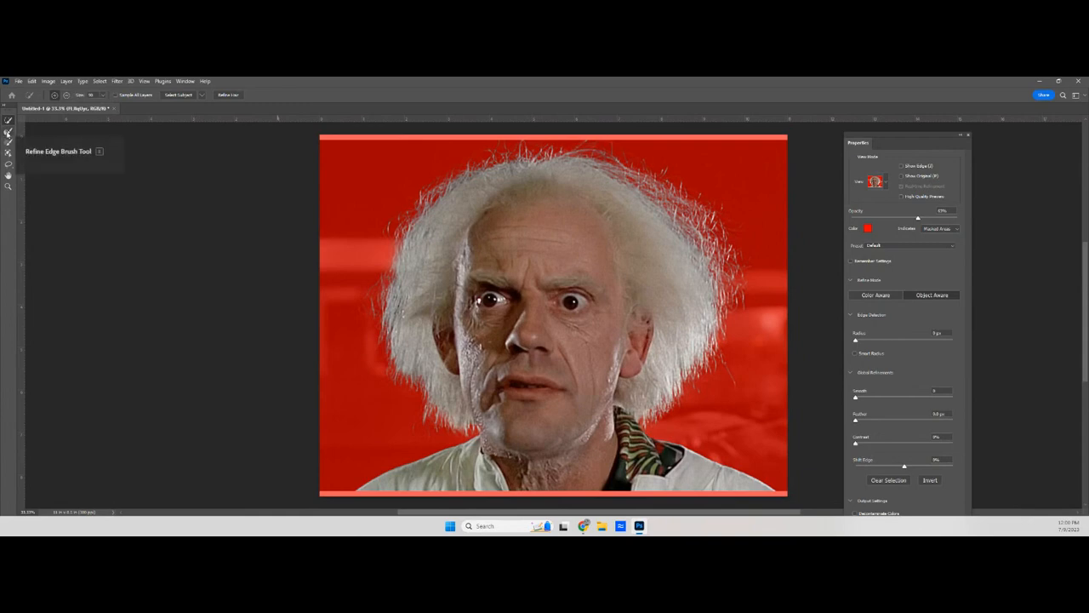
Switch to the Refine Edge Brush Tool and reduce its brush size.
{"action": "left_click", "coordinate": [7, 132]}
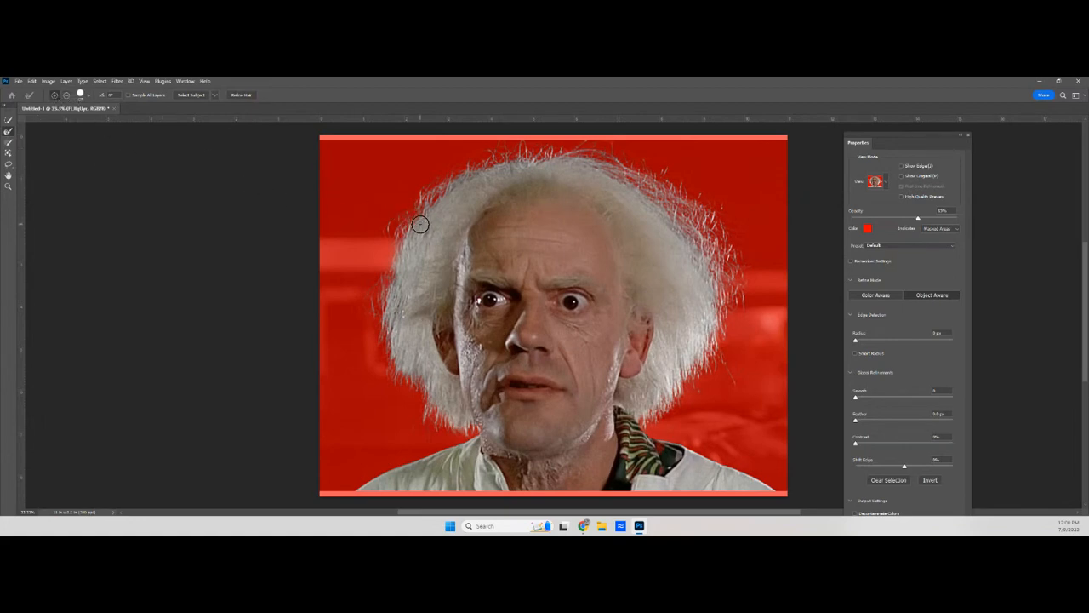
{"action": "left_click", "coordinate": [86, 96]}
{"action": "left_click_drag", "start_coordinate": [90, 121], "coordinate": [75, 119]}
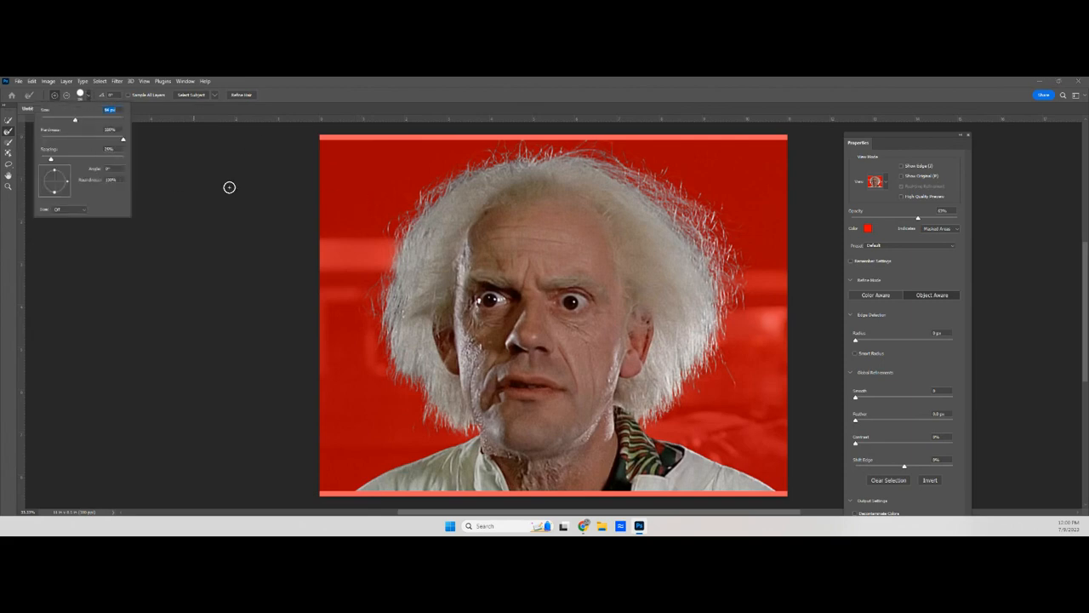
{"action": "left_click", "coordinate": [88, 99]}
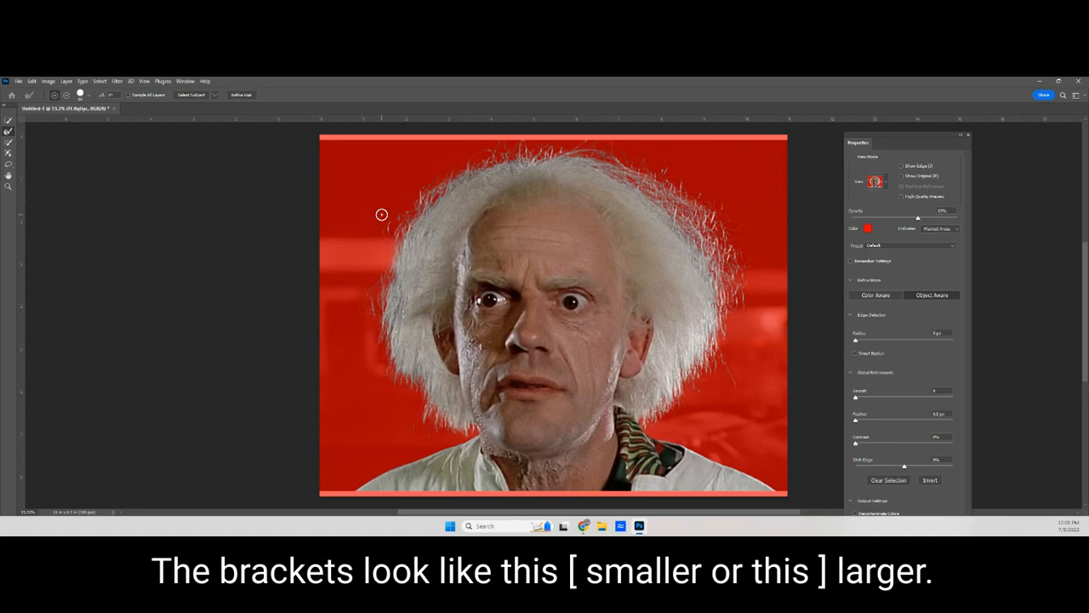
Enlarge and shrink the Refine Edge Brush step by step, and leave it in add mode.
{"action": "key", "text": "bracketright"}
{"action": "key", "text": "bracketright"}
{"action": "key", "text": "bracketright"}
{"action": "key", "text": "bracketleft"}
{"action": "key", "text": "bracketleft"}
{"action": "key", "text": "bracketleft"}
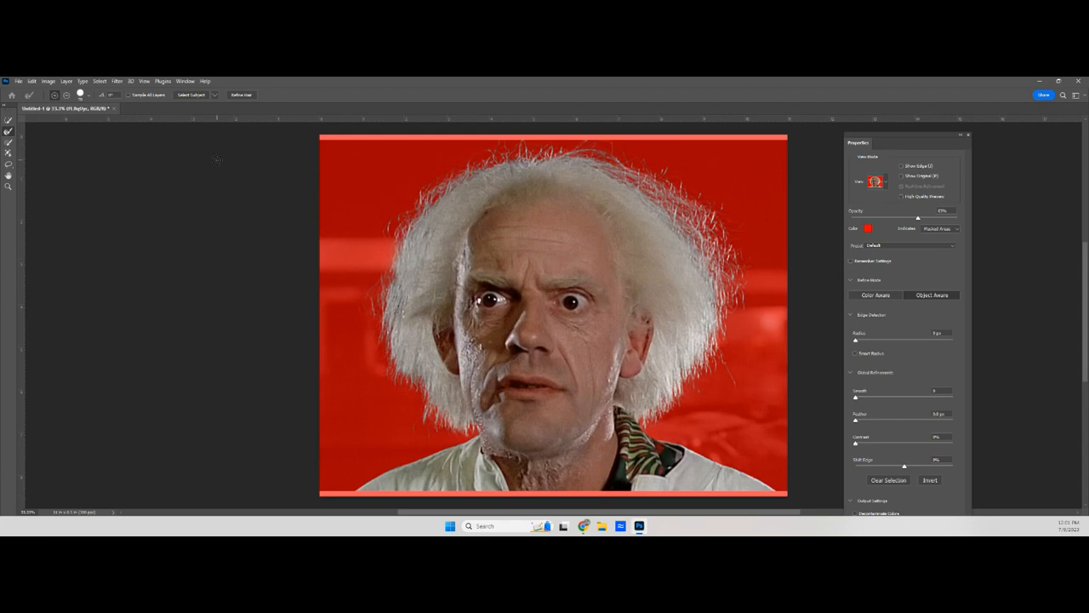
{"action": "left_click", "coordinate": [55, 95]}
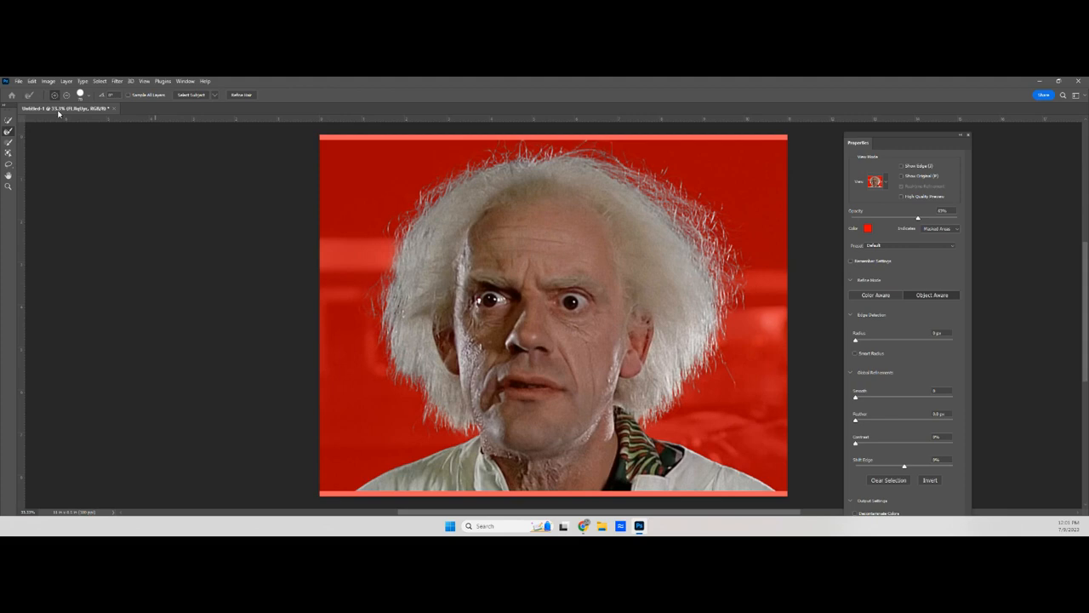
With an enlarged hard Brush Tool, paint a short vertical test stroke into the selection on the upper-left background.
{"action": "left_click", "coordinate": [8, 143]}
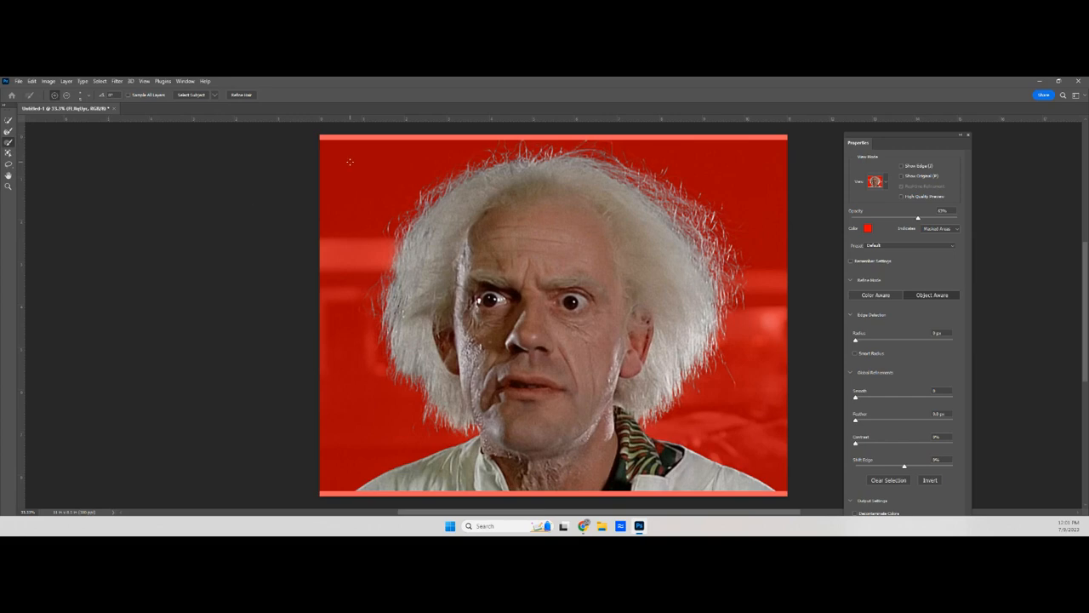
{"action": "key", "text": "bracketright"}
{"action": "key", "text": "bracketright"}
{"action": "key", "text": "bracketright"}
{"action": "left_click_drag", "start_coordinate": [353, 158], "coordinate": [349, 199]}
Set the brush hardness to 0% and paint a second, soft stroke beside the hard one.
{"action": "left_click", "coordinate": [88, 96]}
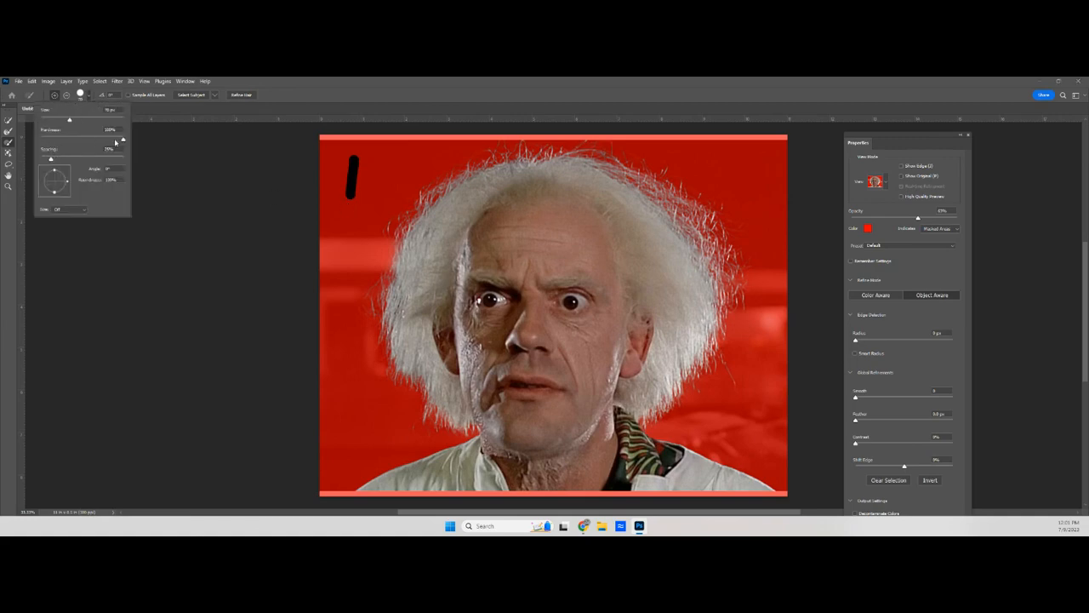
{"action": "left_click_drag", "start_coordinate": [122, 141], "coordinate": [39, 140]}
{"action": "left_click_drag", "start_coordinate": [375, 160], "coordinate": [369, 197]}
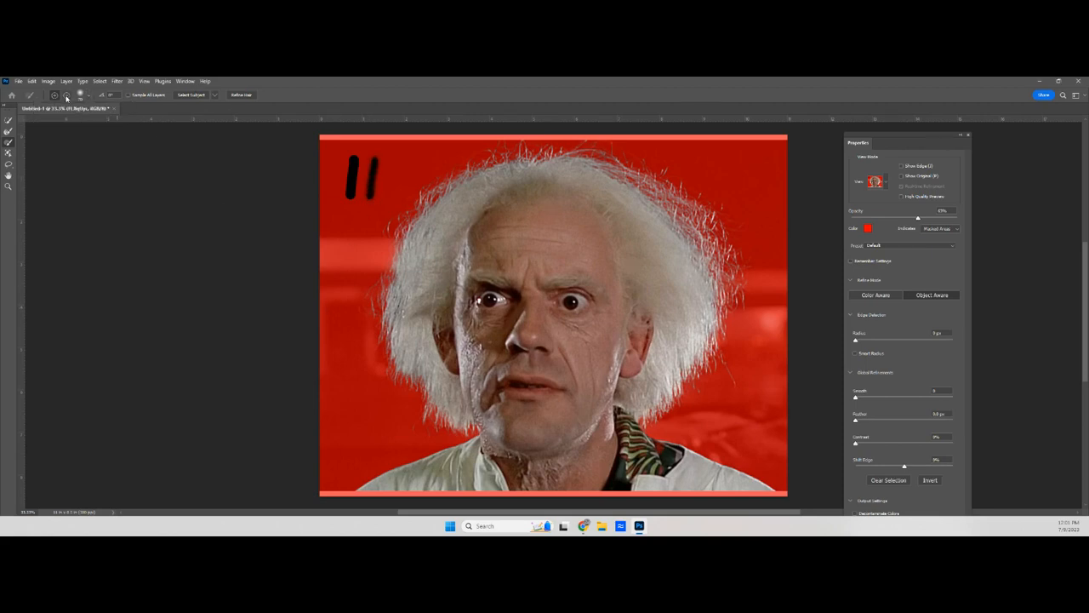
Subtract the soft stroke from the selection, set the brush hardness to 100% and subtract the hard stroke.
{"action": "left_click", "coordinate": [67, 96]}
{"action": "mouse_move", "coordinate": [377, 151]}
{"action": "left_mouse_down"}
{"action": "mouse_move", "coordinate": [365, 199]}
{"action": "mouse_move", "coordinate": [372, 190]}
{"action": "left_mouse_up"}
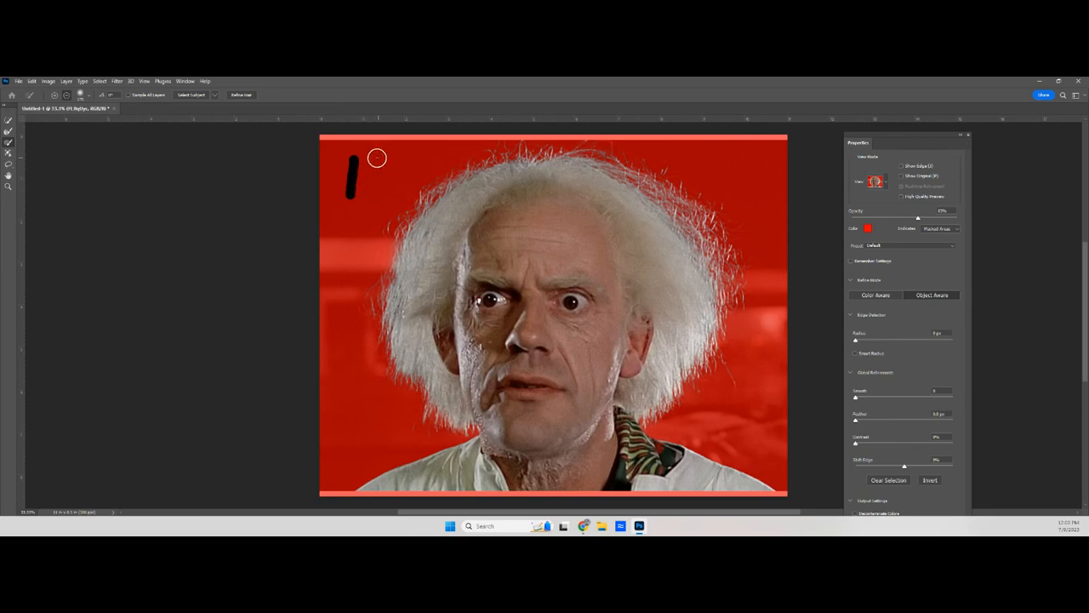
{"action": "left_click", "coordinate": [89, 95]}
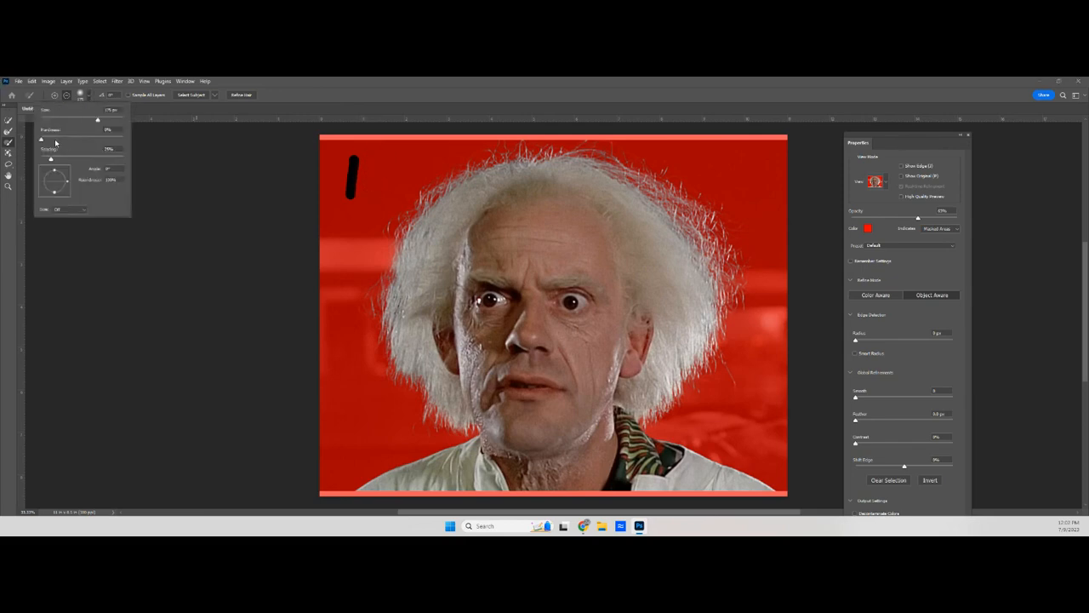
{"action": "left_click_drag", "start_coordinate": [43, 139], "coordinate": [126, 141]}
{"action": "left_click_drag", "start_coordinate": [352, 163], "coordinate": [346, 214]}
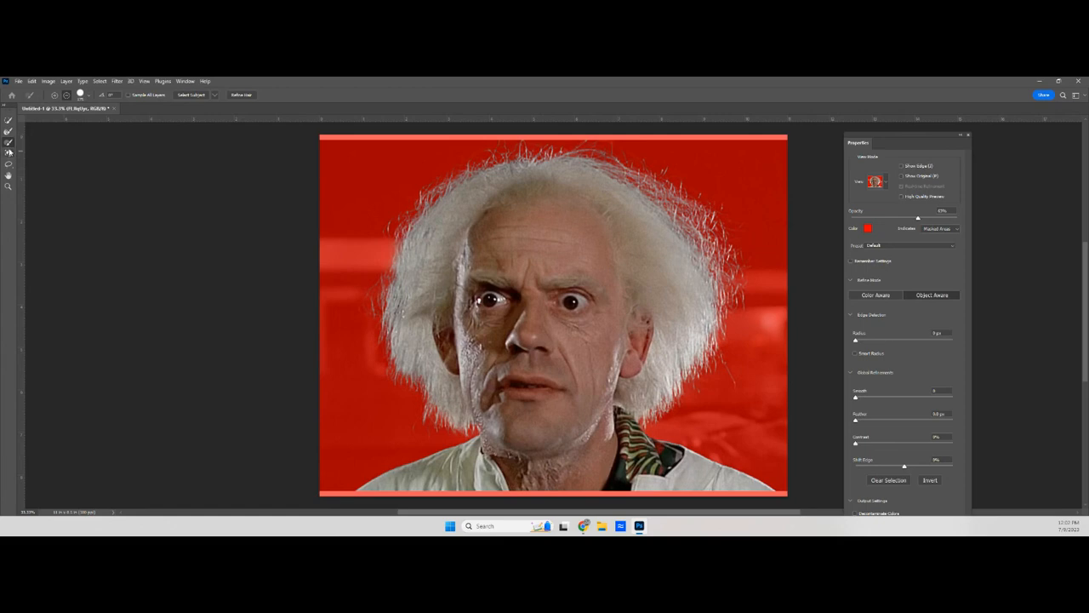
Try a strong feather on the selection edge and return it to 0 px.
{"action": "left_click_drag", "start_coordinate": [886, 135], "coordinate": [998, 131]}
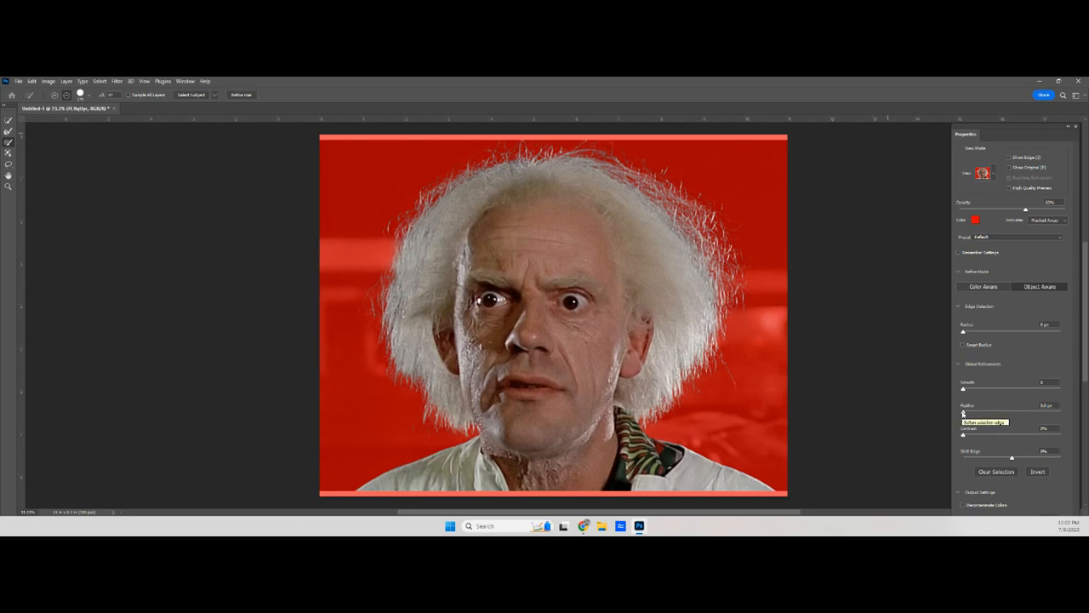
{"action": "left_click_drag", "start_coordinate": [963, 413], "coordinate": [1020, 416]}
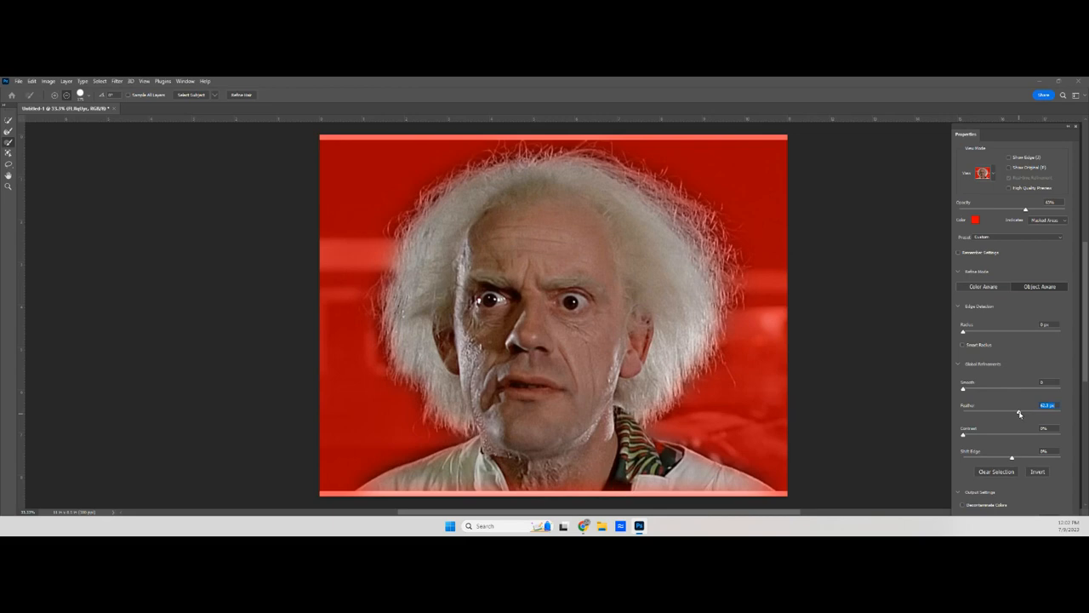
{"action": "left_click_drag", "start_coordinate": [1020, 413], "coordinate": [963, 414]}
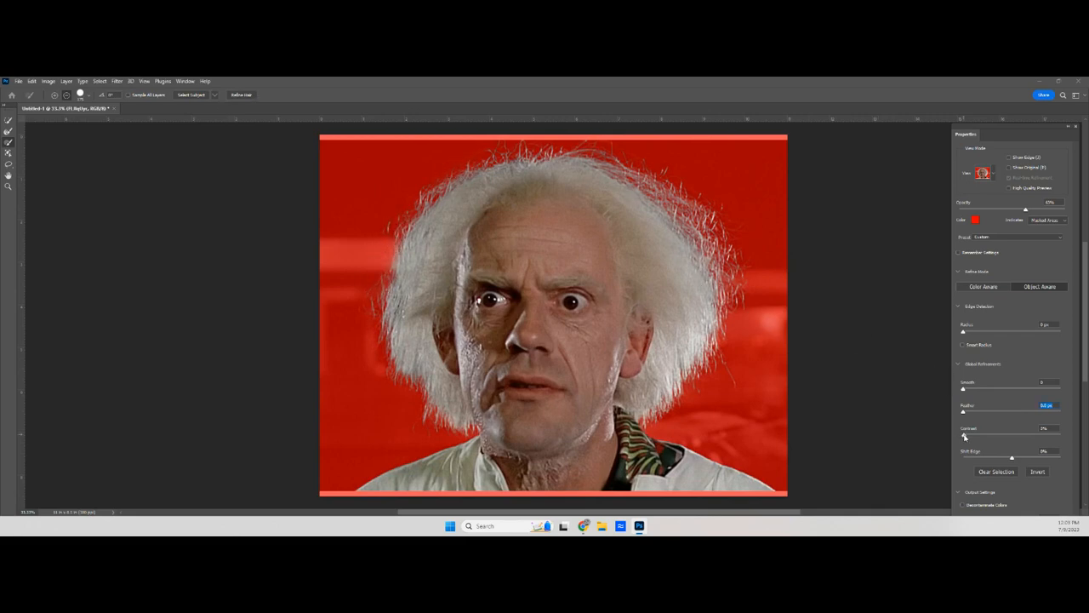
Set the selection edge's contrast to about 13% and Shift Edge to +27%.
{"action": "left_click_drag", "start_coordinate": [969, 437], "coordinate": [977, 434]}
{"action": "left_click_drag", "start_coordinate": [1017, 458], "coordinate": [1026, 458]}
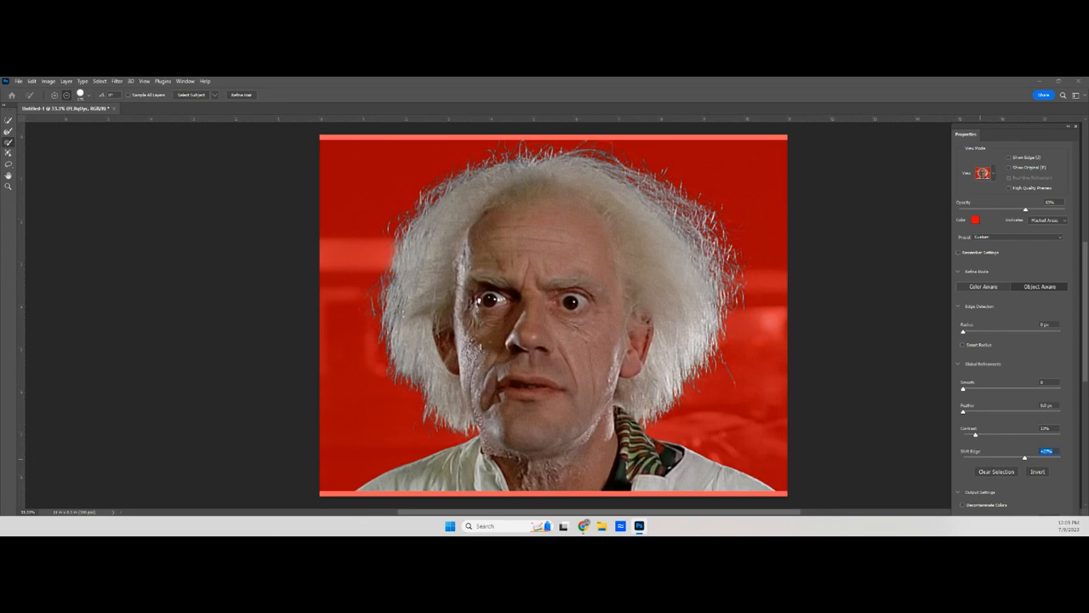
Enable Decontaminate Colors at 100% and output the selection to a new layer with a layer mask.
{"action": "scroll", "coordinate": [1086, 253], "scroll_direction": "down", "scroll_amount": 1}
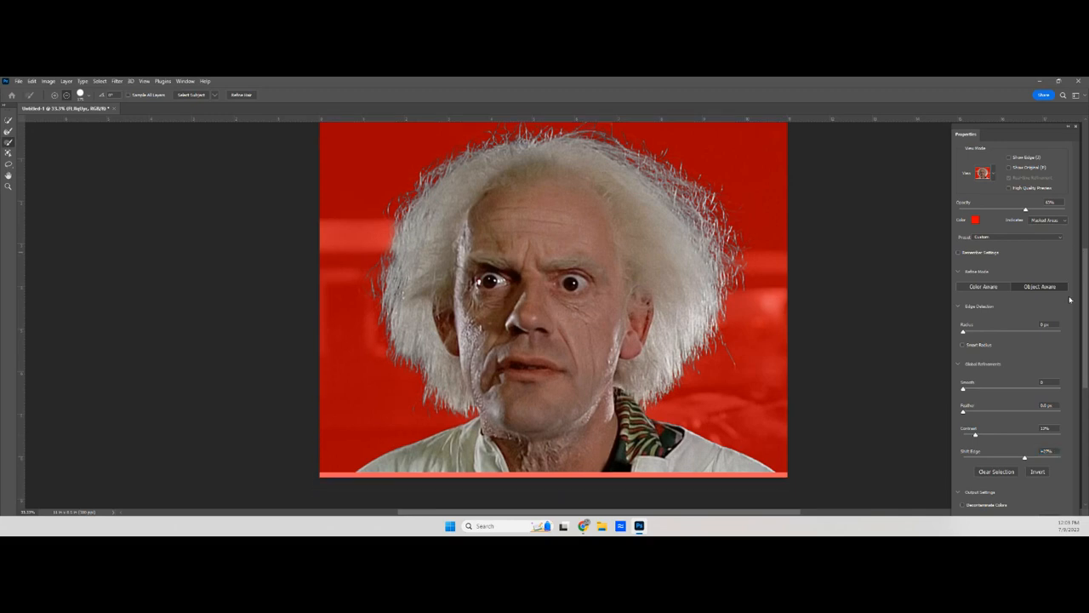
{"action": "scroll", "coordinate": [1012, 410], "scroll_direction": "down", "scroll_amount": 1}
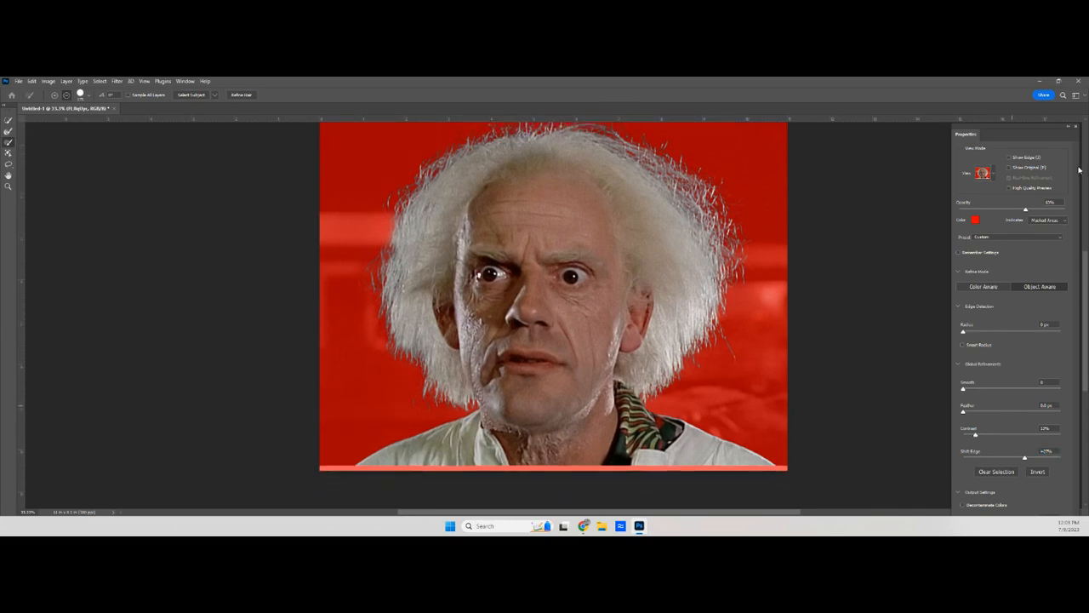
{"action": "left_click", "coordinate": [964, 505]}
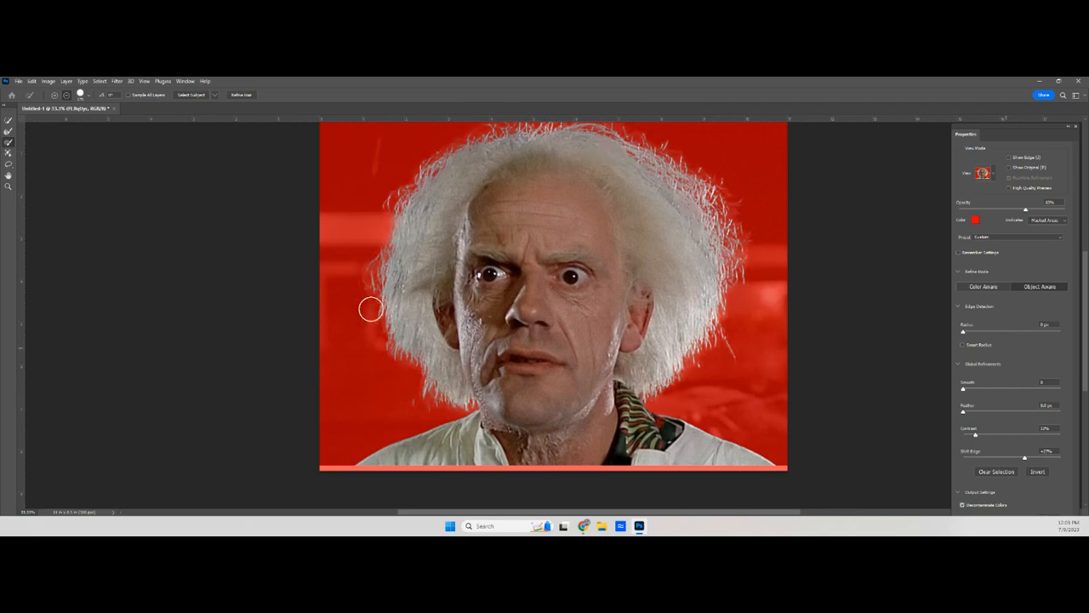
{"action": "left_click_drag", "start_coordinate": [1000, 132], "coordinate": [925, 81]}
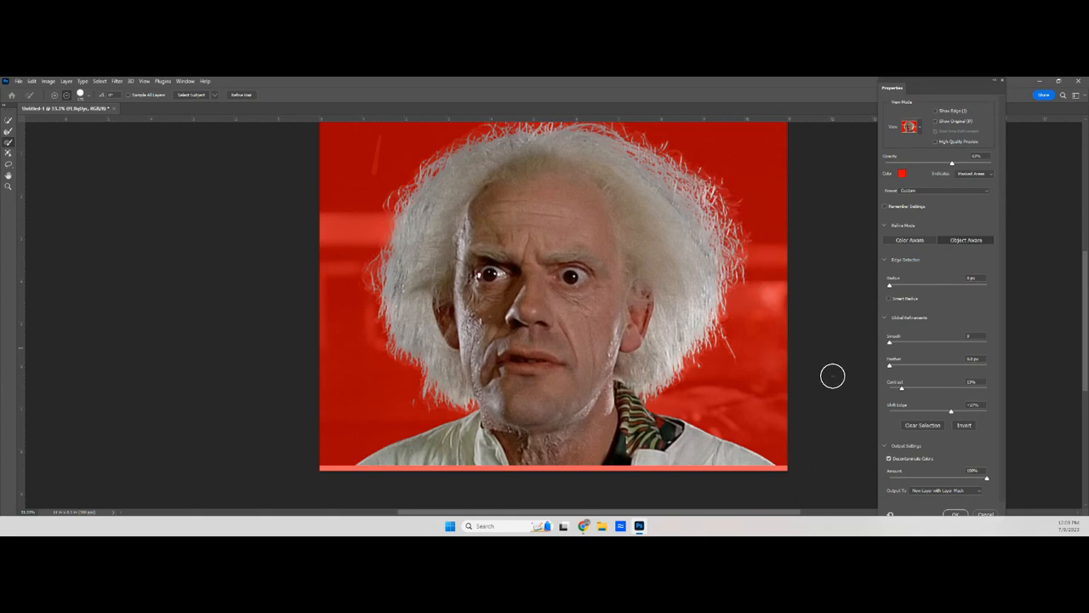
{"action": "left_click", "coordinate": [888, 458]}
{"action": "left_click", "coordinate": [889, 458]}
{"action": "left_click", "coordinate": [954, 515]}
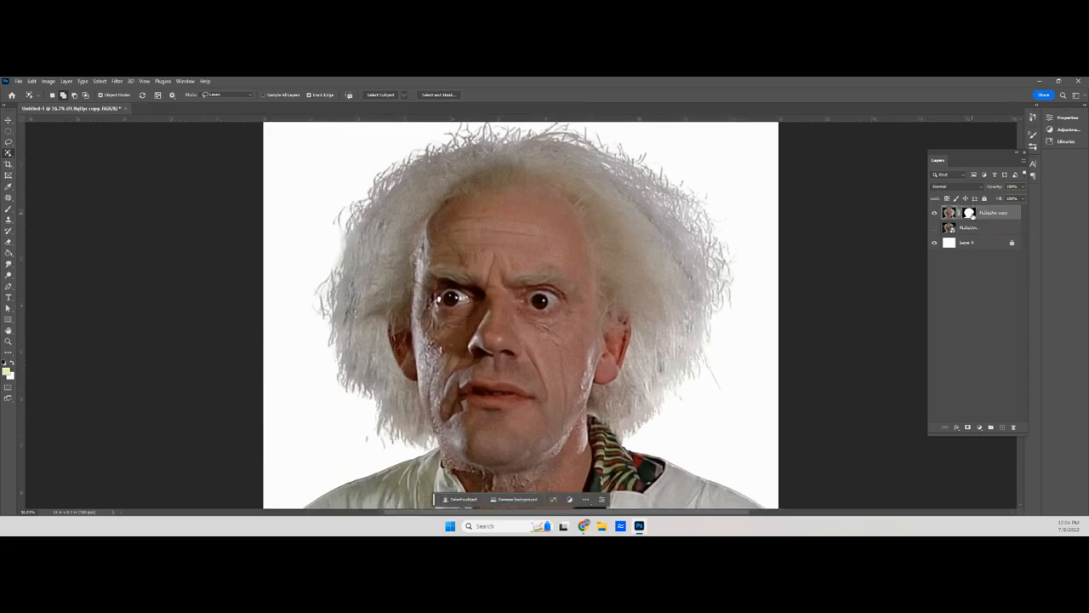
Load the cut-out copy's layer mask as a selection.
{"action": "left_click", "coordinate": [969, 214]}
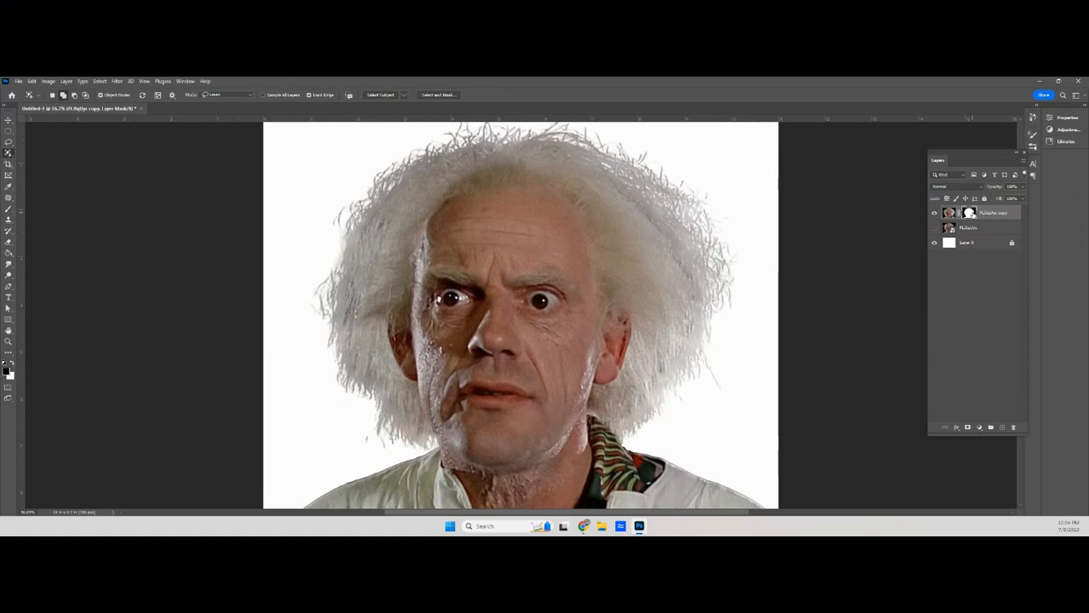
{"action": "left_click", "coordinate": [969, 213], "text": "ctrl"}
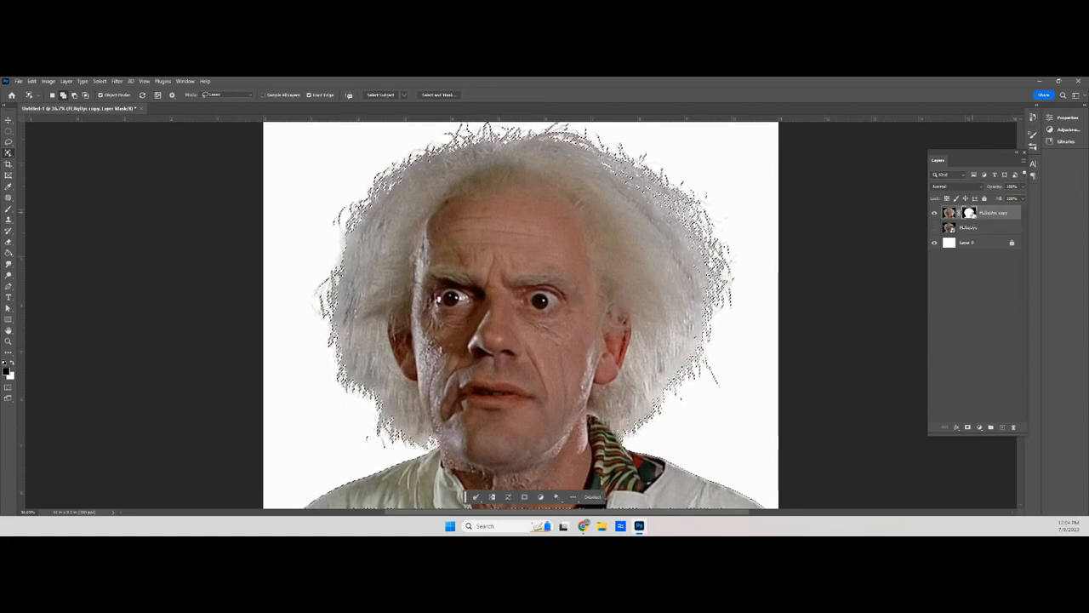
View the cut-out copy's layer mask on its own, deselect the active selection, and return to the normal image view.
{"action": "left_click", "coordinate": [971, 213], "text": "alt"}
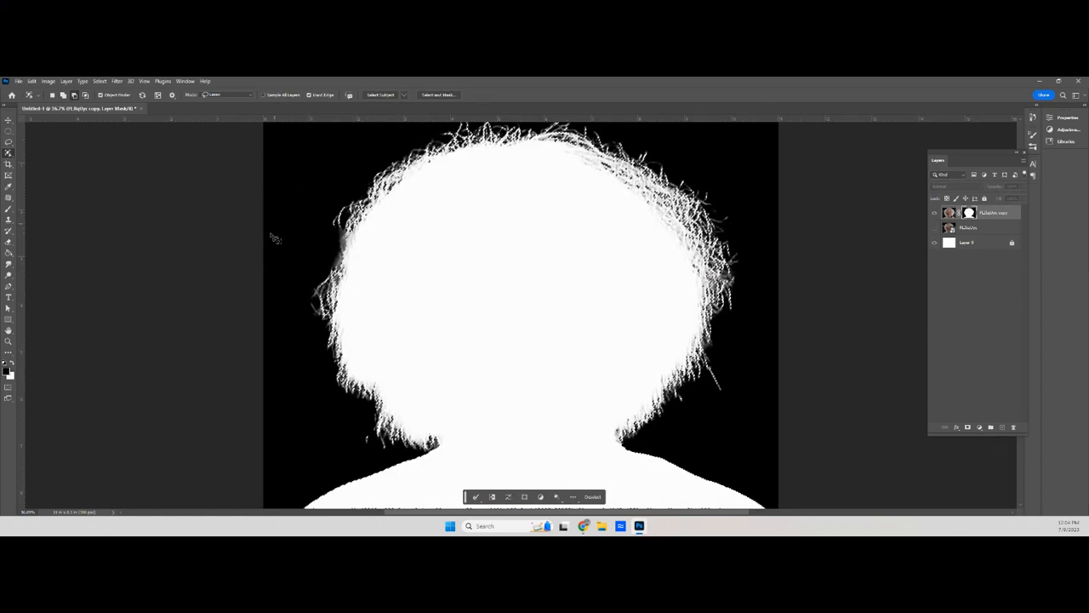
{"action": "key", "text": "q"}
{"action": "key", "text": "q"}
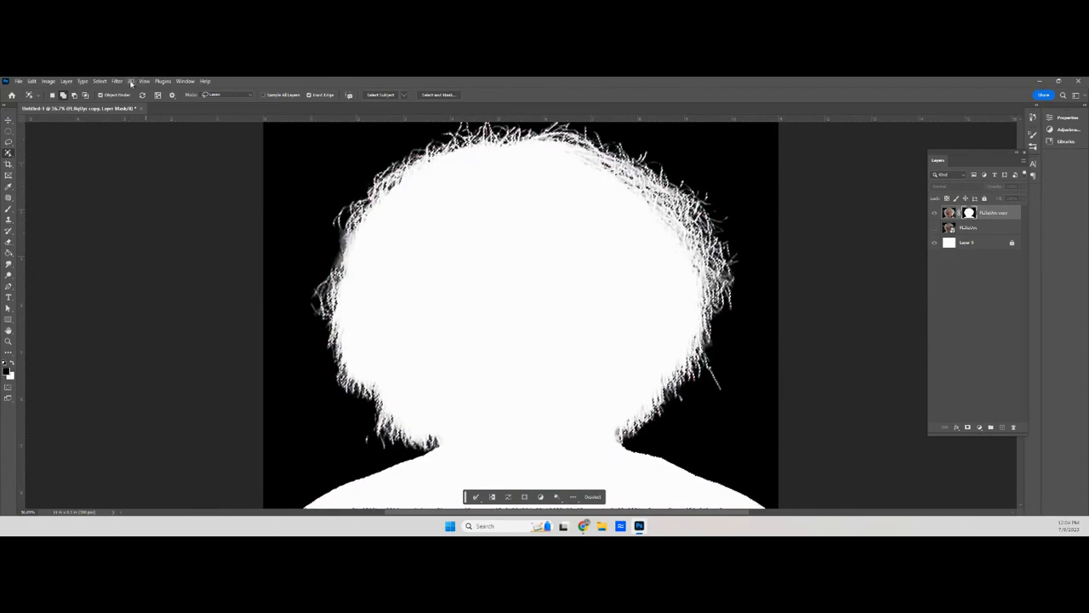
{"action": "left_click", "coordinate": [100, 81]}
{"action": "left_click", "coordinate": [106, 100]}
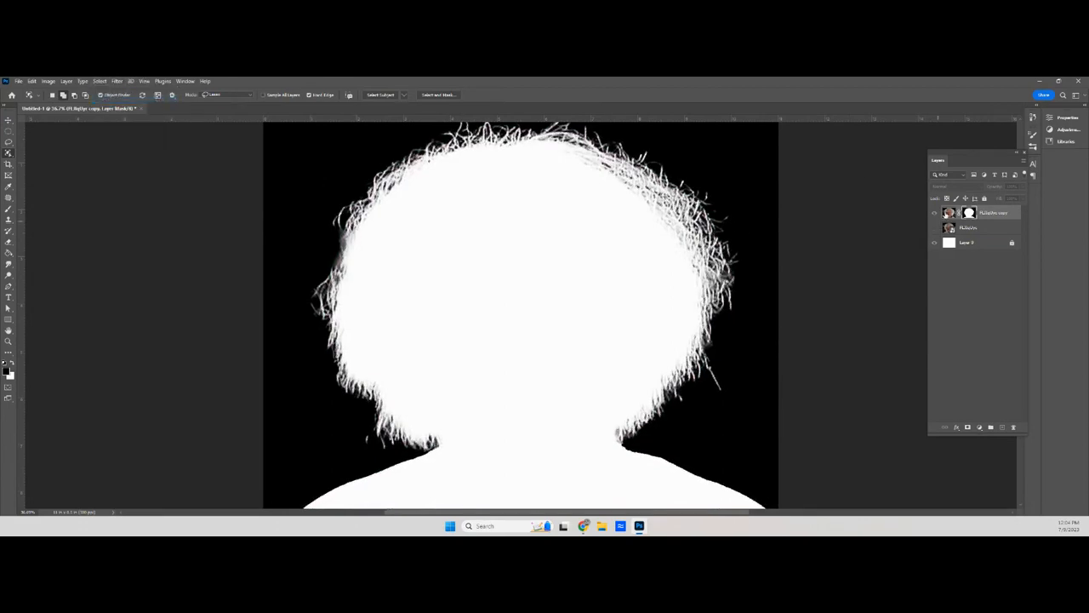
{"action": "left_click", "coordinate": [968, 213], "text": "alt"}
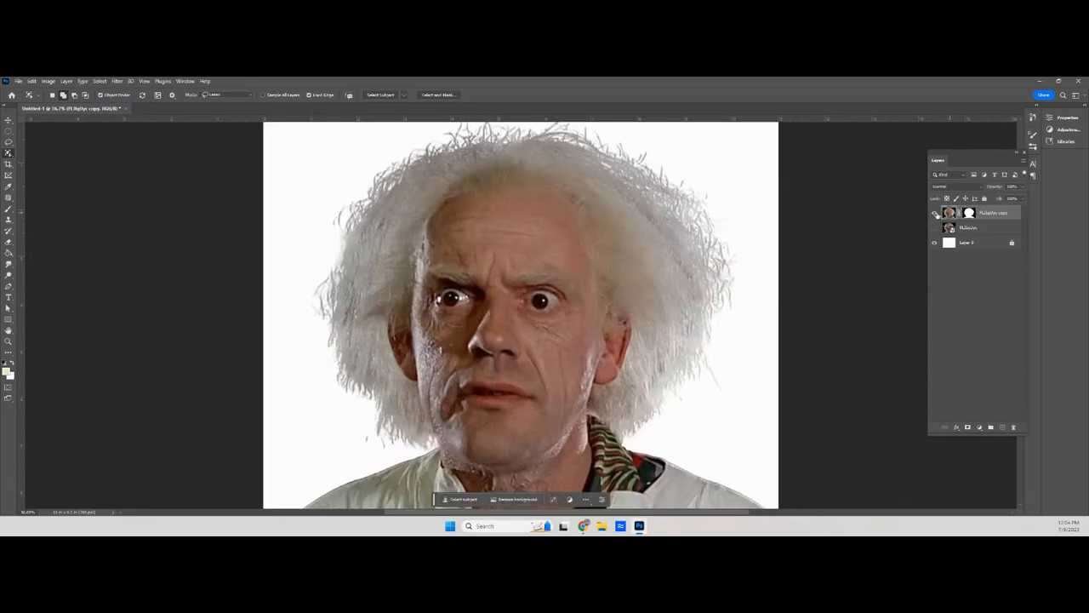
Hide the white background layer to show the cut-out on transparency.
{"action": "key", "text": "backslash"}
{"action": "key", "text": "backslash"}
{"action": "left_click", "coordinate": [935, 242]}
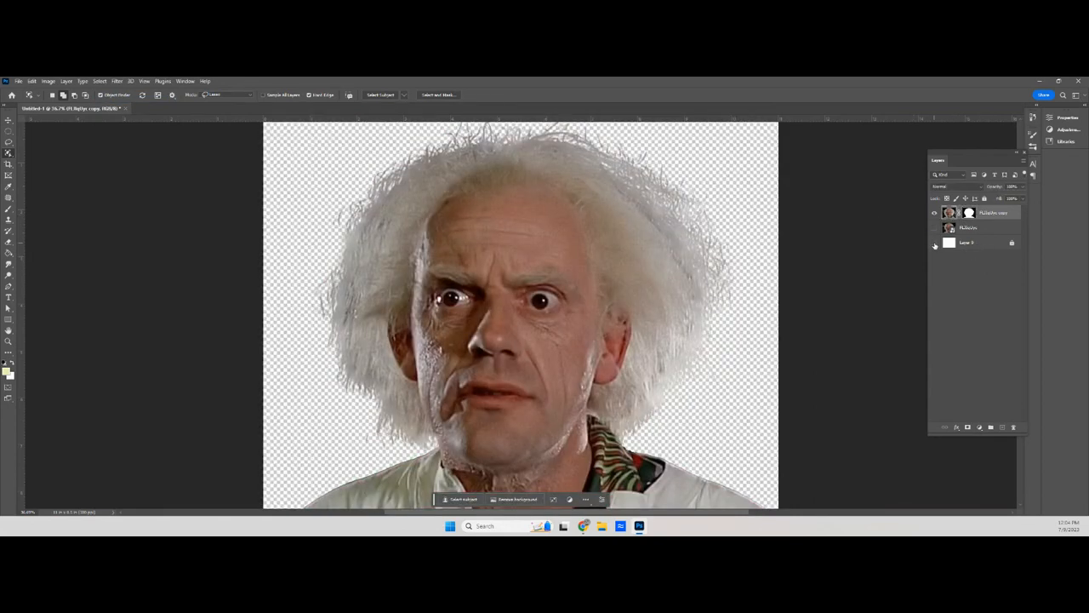
{"action": "key", "text": "backslash"}
{"action": "key", "text": "backslash"}
Add a black (#000000) Solid Color fill layer directly above the white background layer.
{"action": "left_click", "coordinate": [982, 244]}
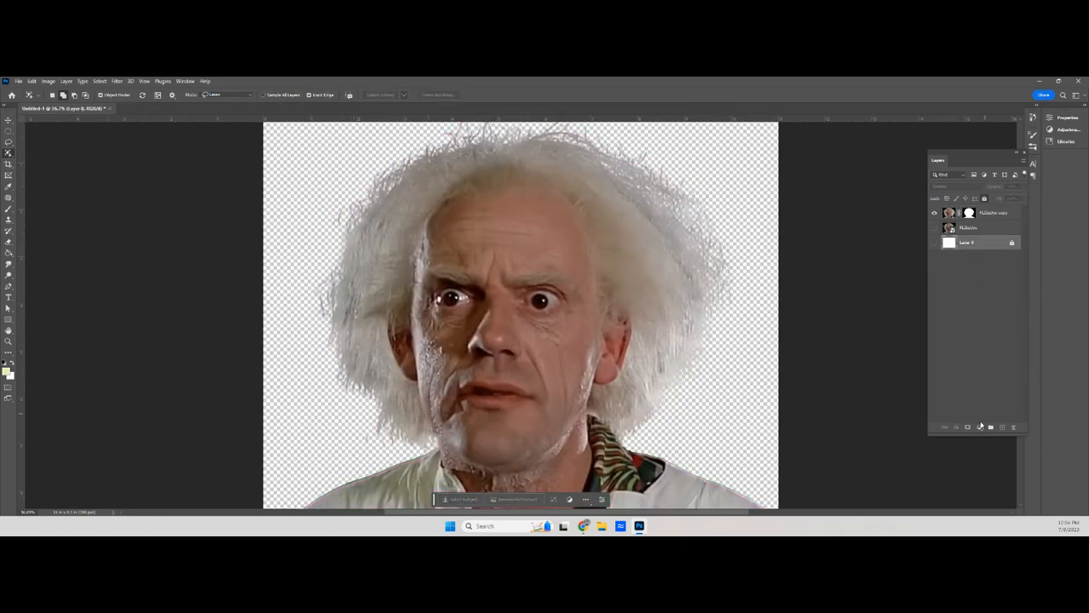
{"action": "left_click", "coordinate": [980, 426]}
{"action": "left_click", "coordinate": [1000, 281]}
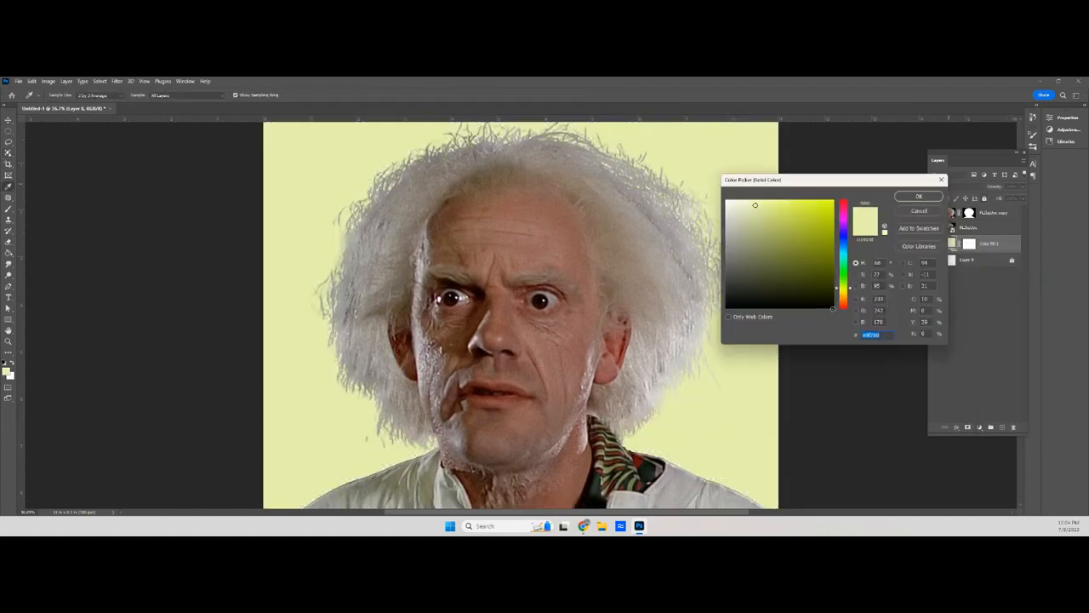
{"action": "type", "text": "000000"}
{"action": "left_click", "coordinate": [909, 195]}
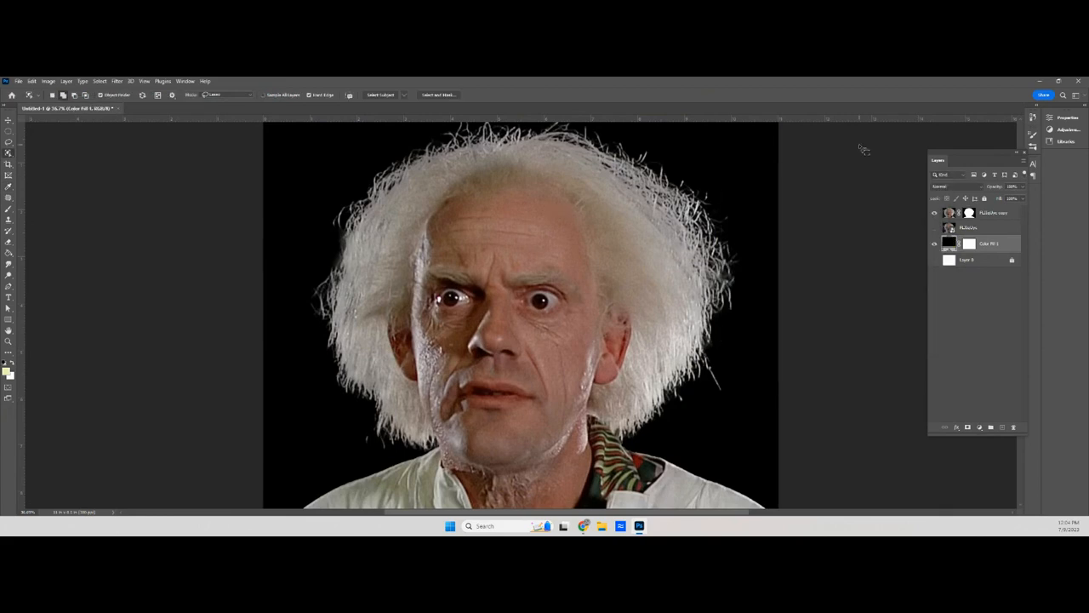
Compare the masked cut-out with the original photo using layer visibility, ending with only the cut-out and black fill shown.
{"action": "key", "text": "backslash"}
{"action": "key", "text": "backslash"}
{"action": "left_click", "coordinate": [934, 244]}
{"action": "left_click", "coordinate": [934, 213]}
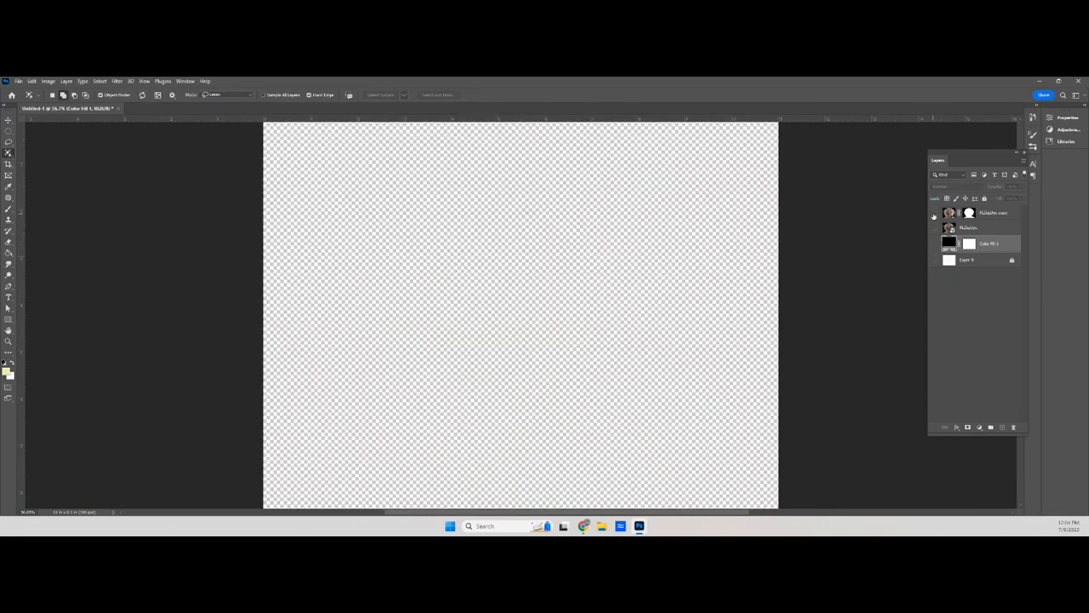
{"action": "left_click", "coordinate": [933, 229]}
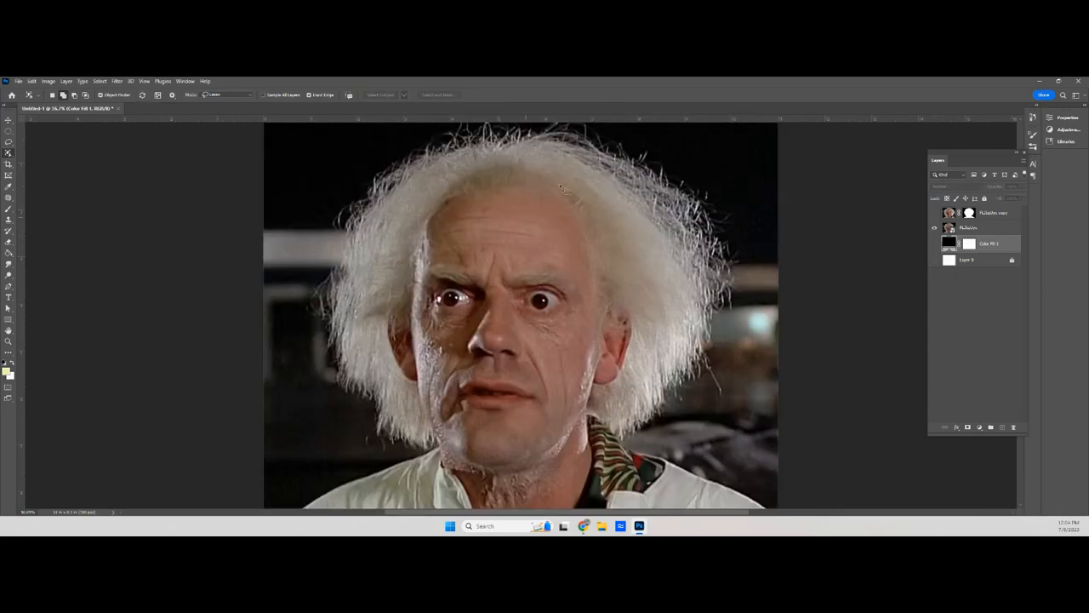
{"action": "left_click", "coordinate": [934, 213]}
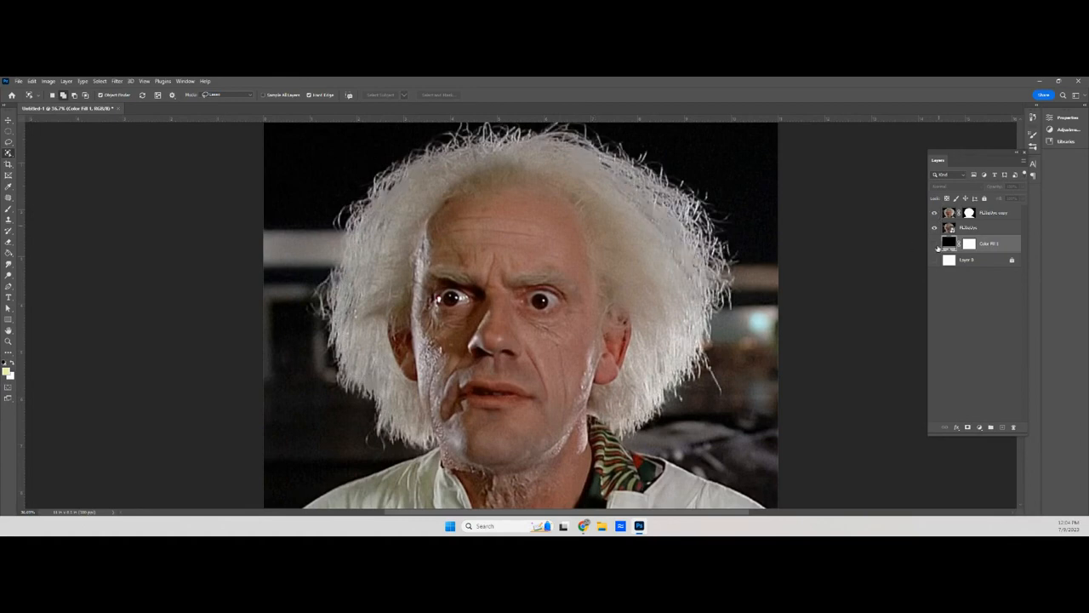
{"action": "left_click", "coordinate": [936, 244]}
{"action": "left_click", "coordinate": [934, 229]}
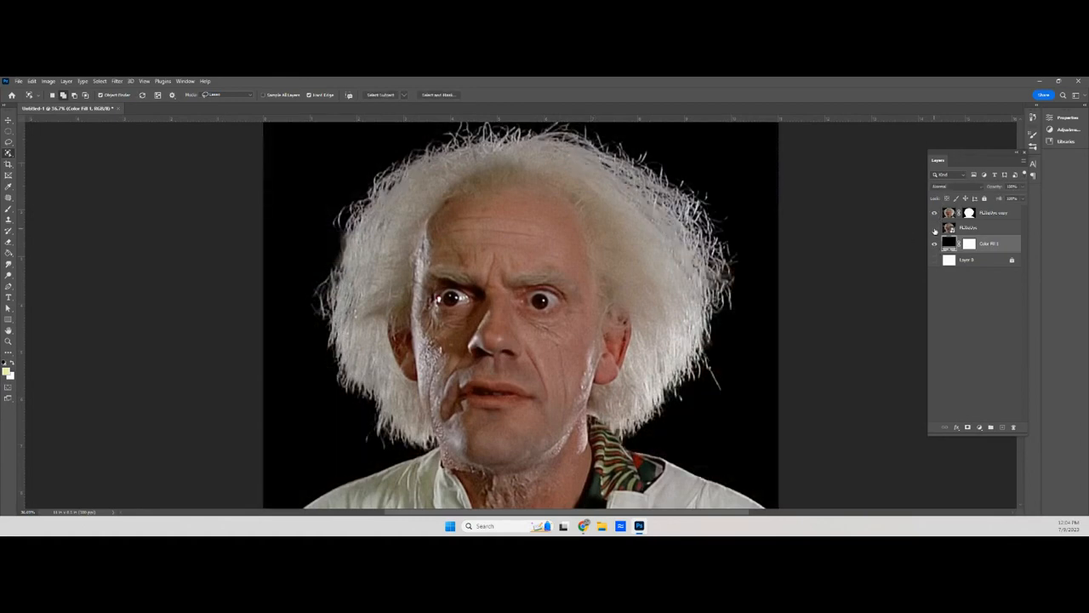